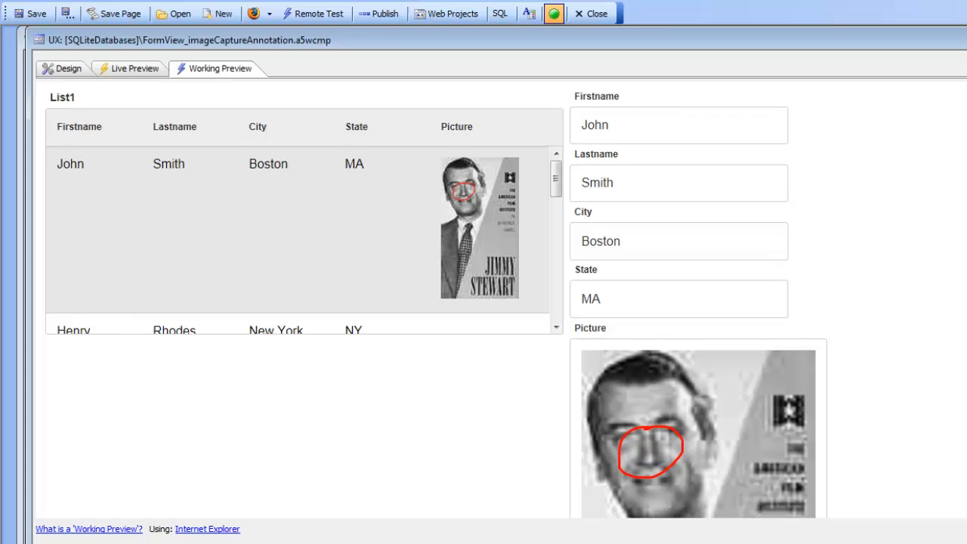
# Draw a blue freehand loop over the face in the first record's picture using the annotation editor.
pyautogui.scroll(-3, 693, 275)
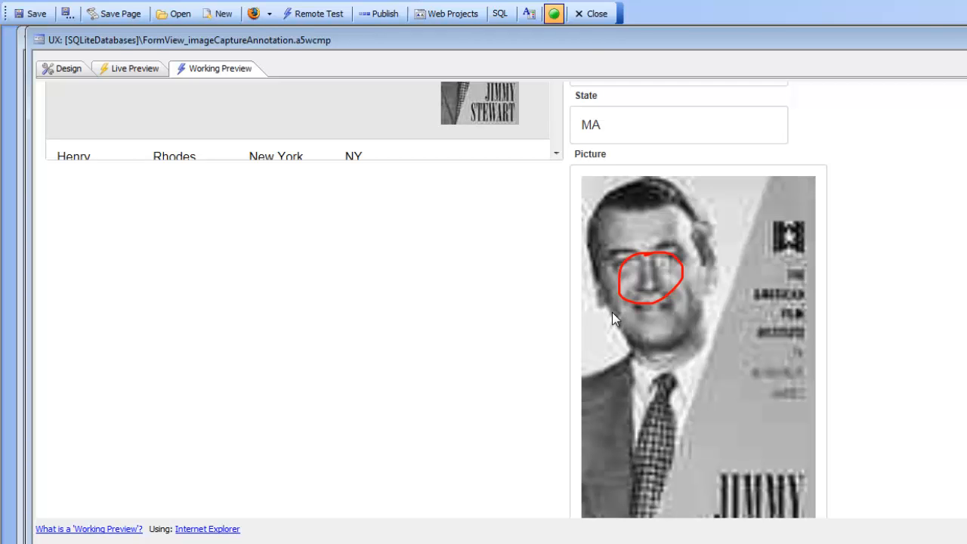
pyautogui.scroll(-3, 935, 403)
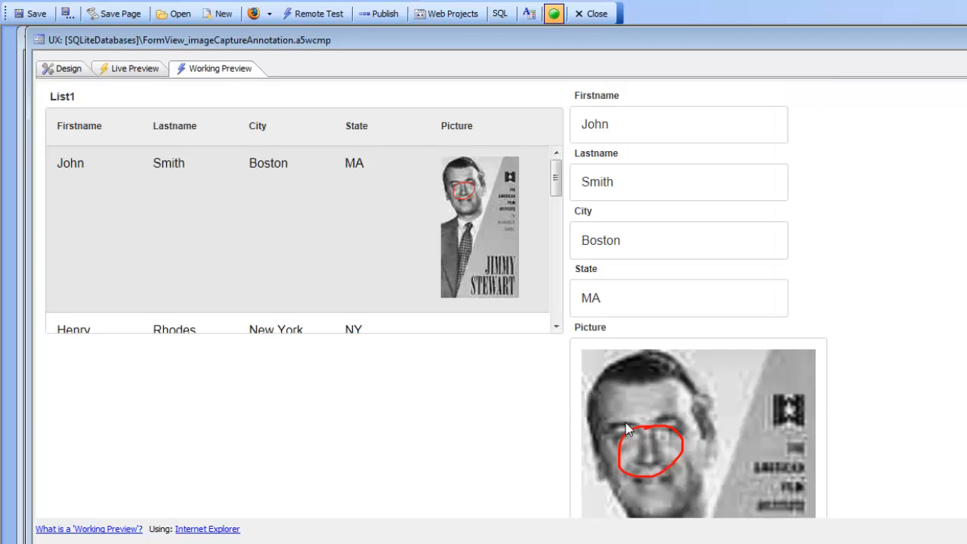
pyautogui.scroll(-4, 408, 444)
pyautogui.scroll(-5, 515, 334)
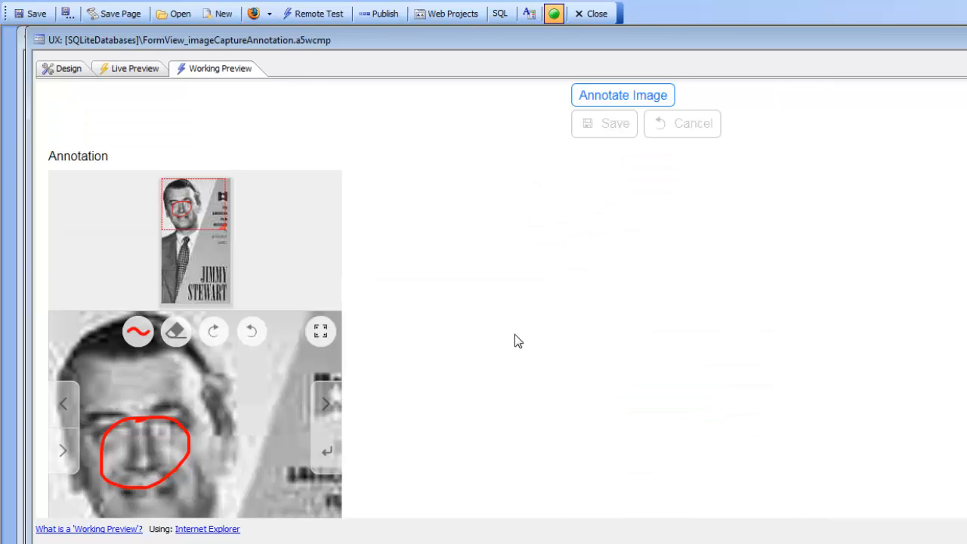
pyautogui.click(137, 251)
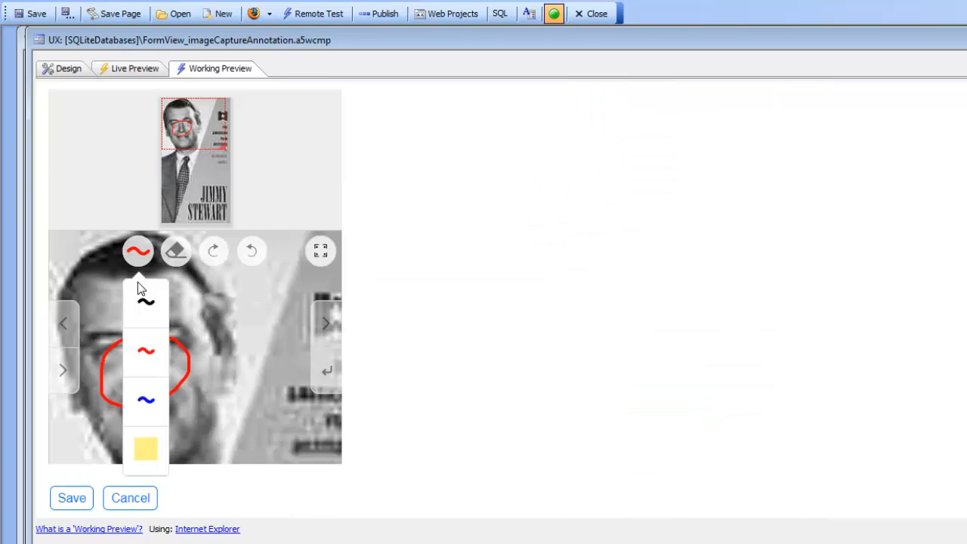
pyautogui.click(144, 395)
pyautogui.moveTo(90, 268)
pyautogui.mouseDown()
pyautogui.moveTo(126, 340)
pyautogui.moveTo(206, 323)
pyautogui.moveTo(137, 435)
pyautogui.moveTo(124, 357)
pyautogui.mouseUp()
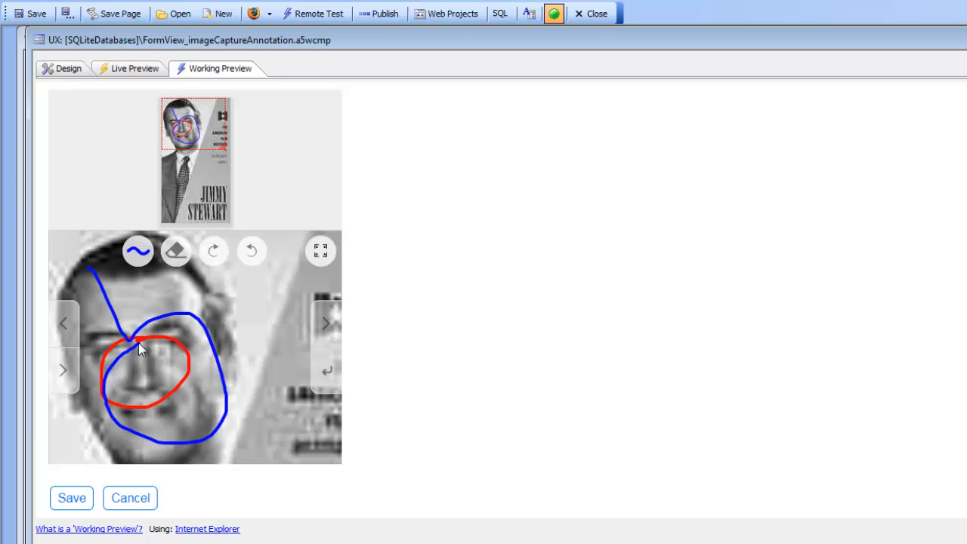
# Save the annotation onto the picture and save the form record.
pyautogui.click(69, 500)
pyautogui.scroll(2, 680, 332)
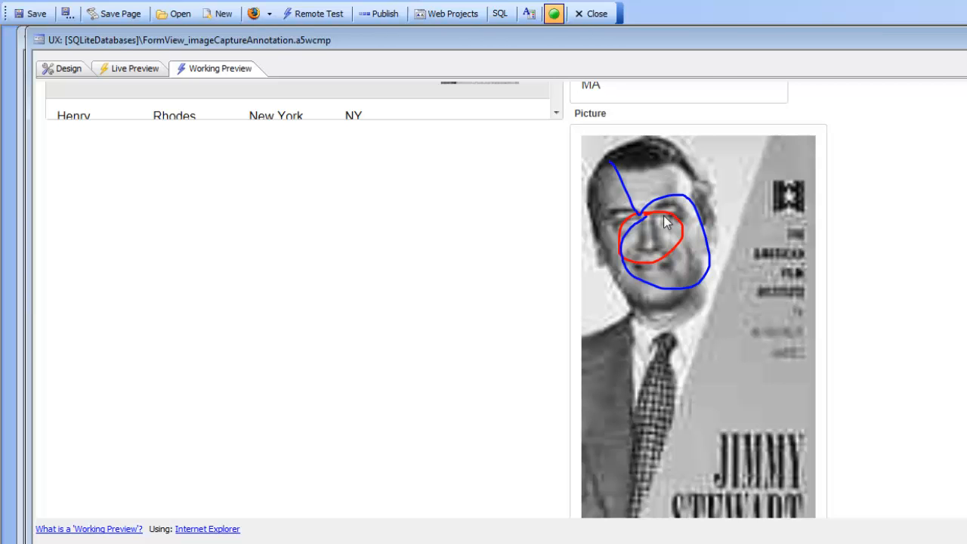
pyautogui.scroll(-2, 743, 427)
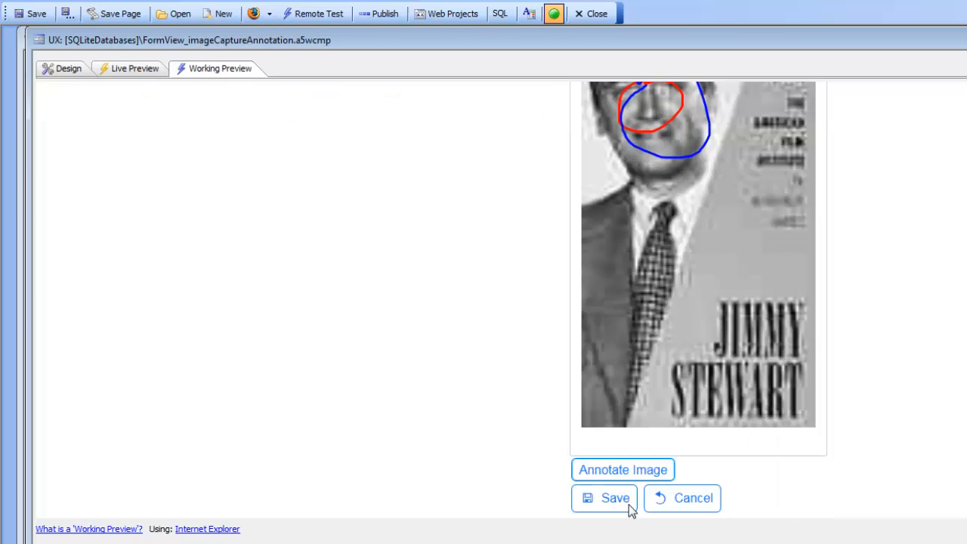
pyautogui.click(605, 502)
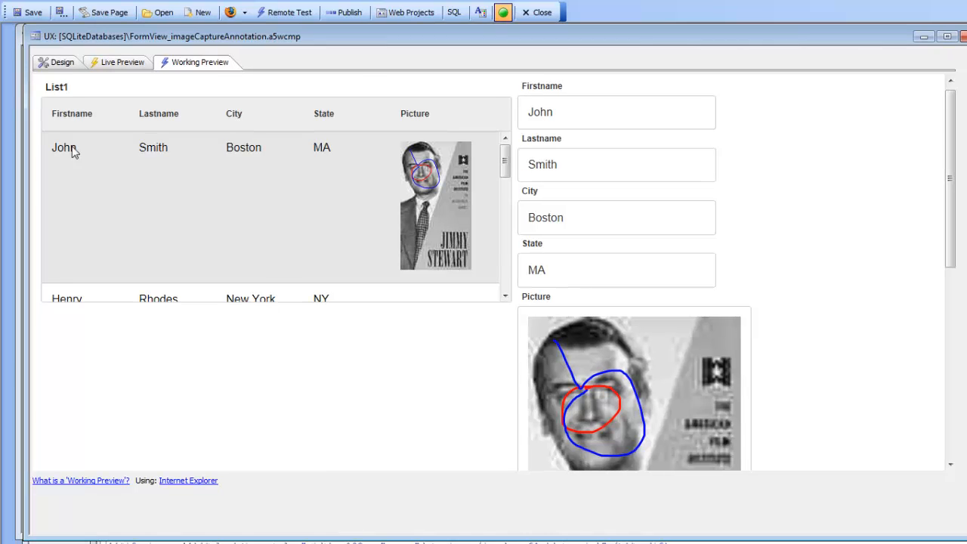
# Examine the Annotation column in the static data definition of the list1 control.
pyautogui.click(59, 62)
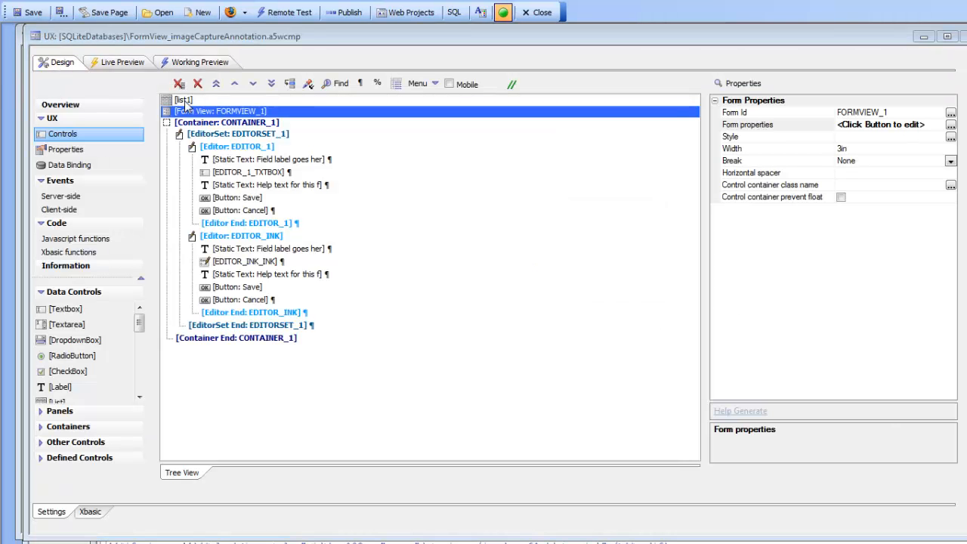
pyautogui.click(185, 101)
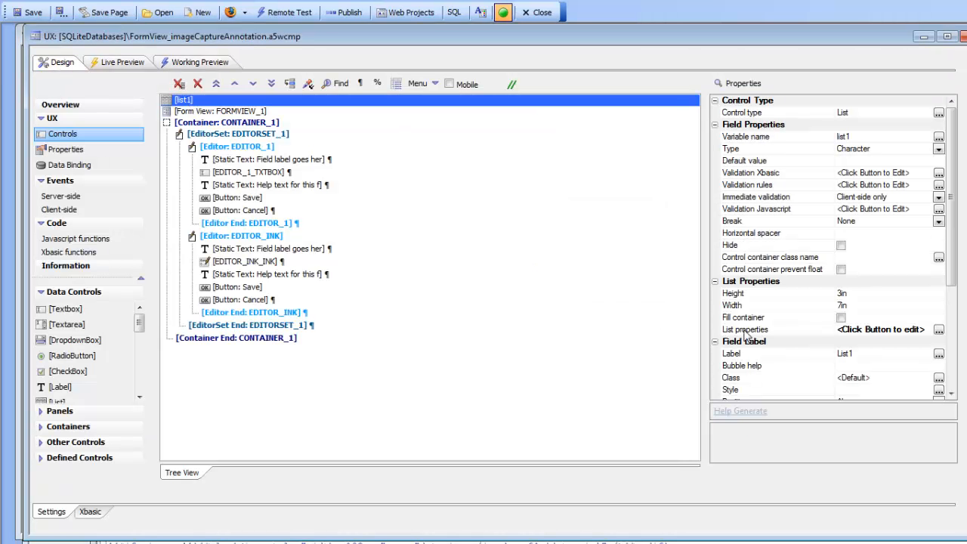
pyautogui.doubleClick(745, 330)
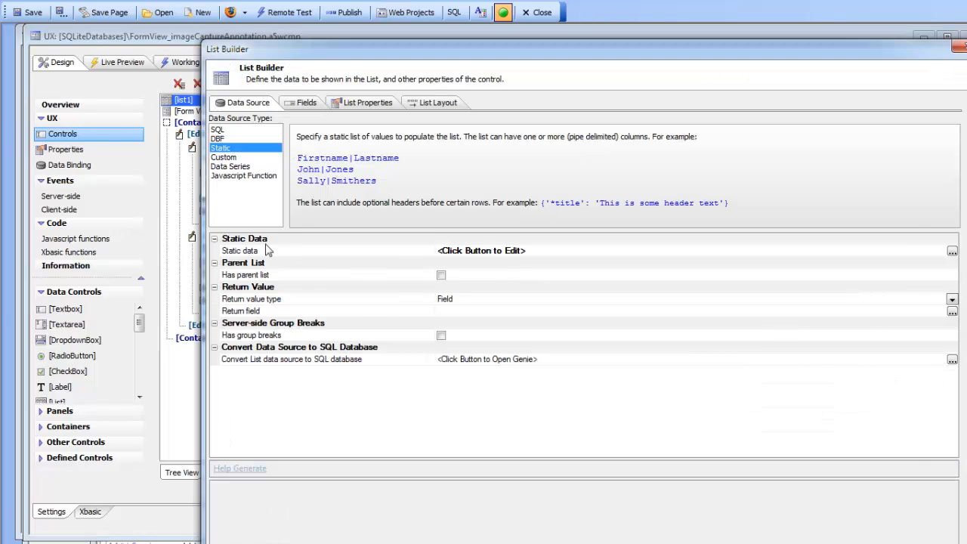
pyautogui.doubleClick(269, 251)
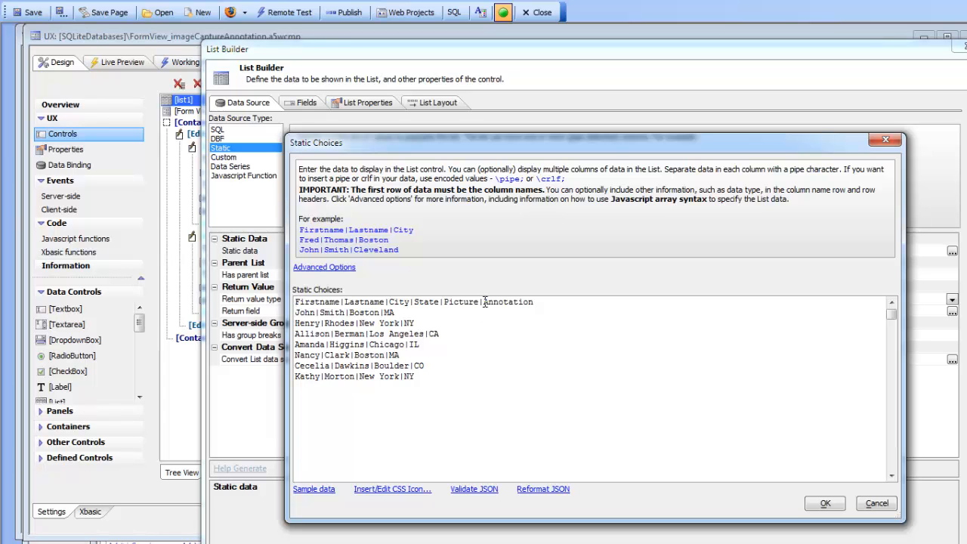
pyautogui.moveTo(484, 302); pyautogui.dragTo(535, 302)
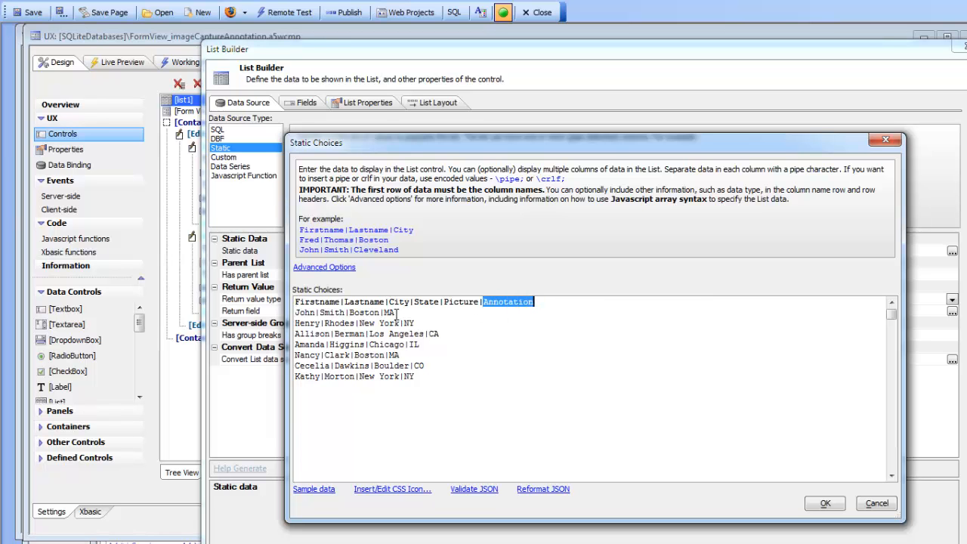
pyautogui.click(824, 503)
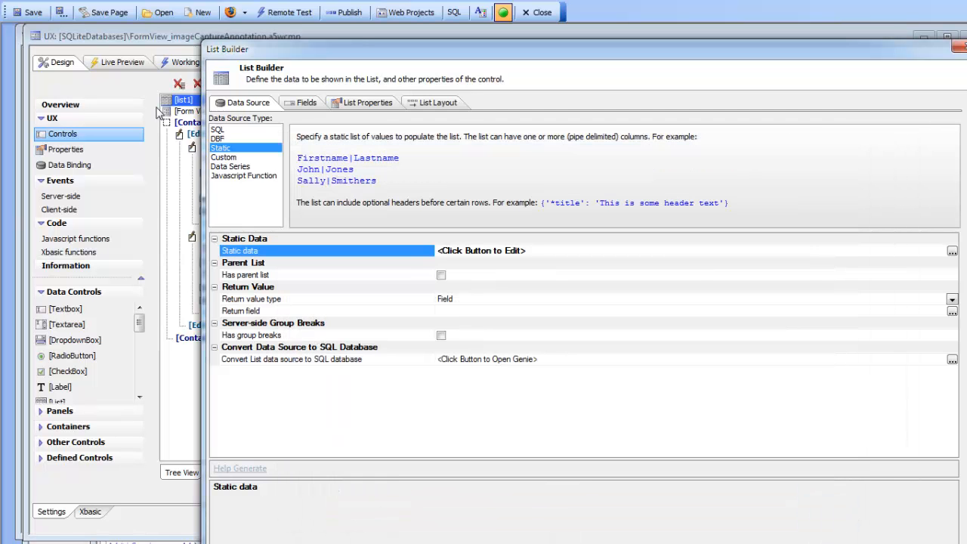
# Check the control type options of the list's Annotation field, keeping Ink.
pyautogui.click(303, 103)
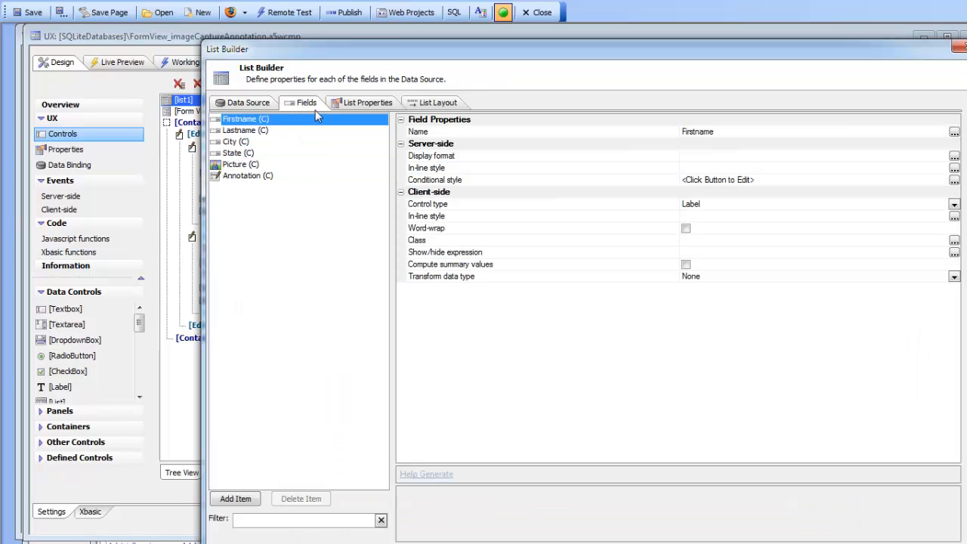
pyautogui.click(244, 178)
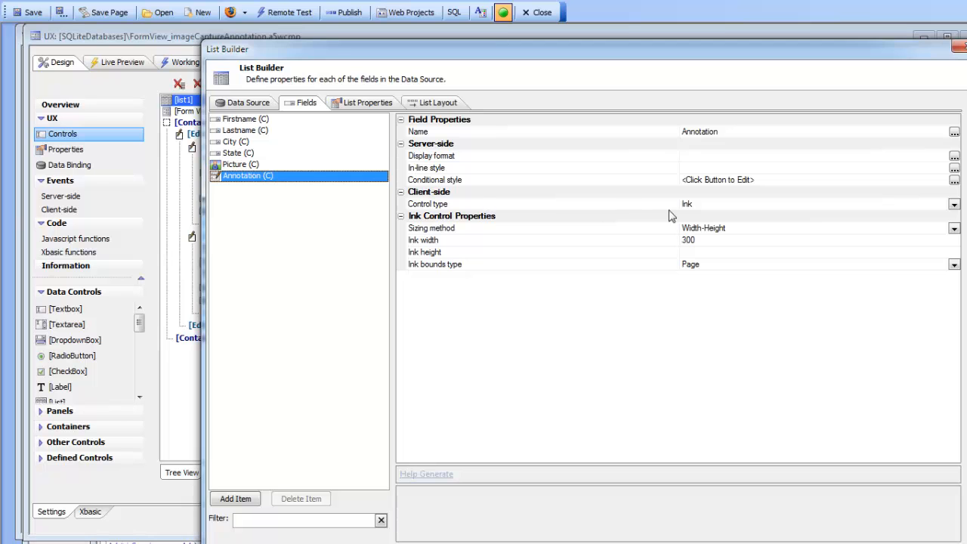
pyautogui.click(552, 209)
pyautogui.click(953, 206)
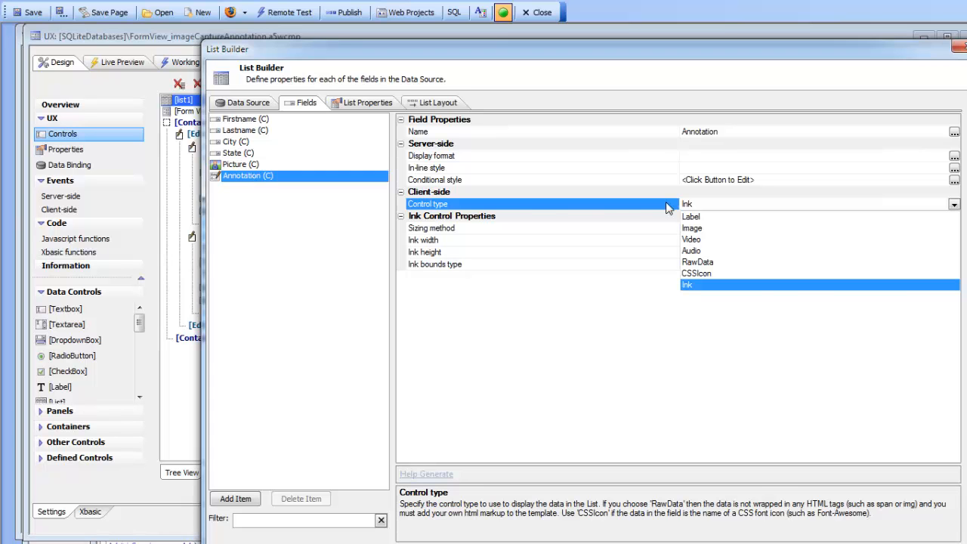
pyautogui.click(608, 211)
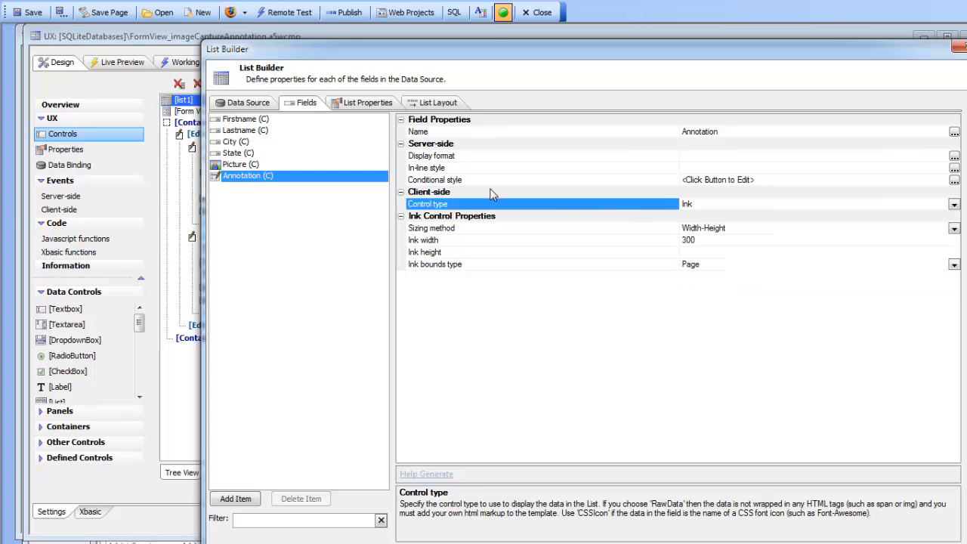
# Open the column template of the Picture column in the list layout and review the available placeholders.
pyautogui.click(435, 105)
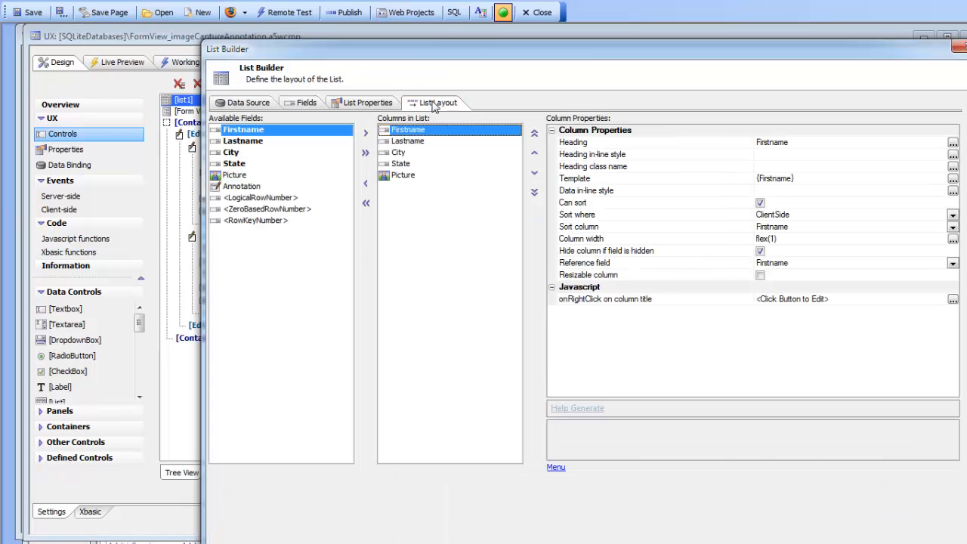
pyautogui.click(402, 176)
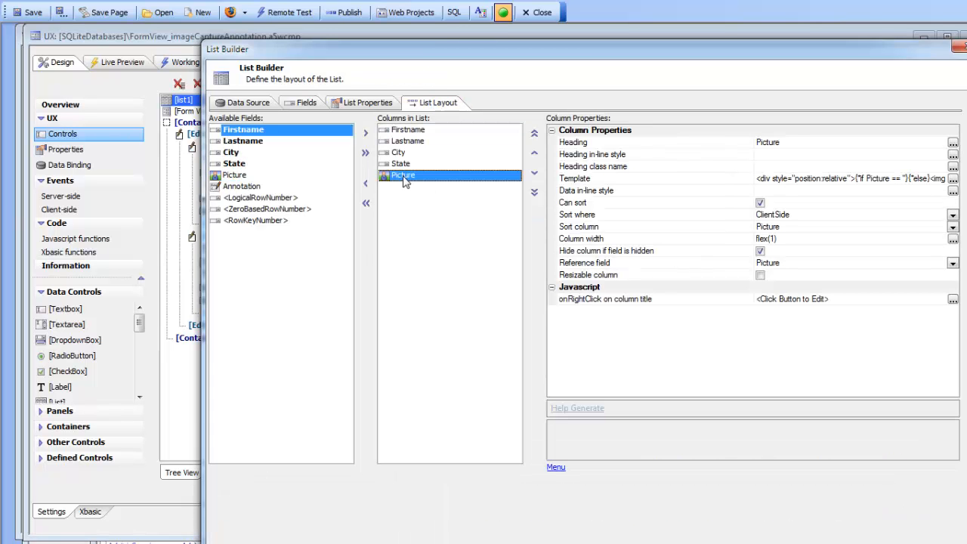
pyautogui.click(582, 181)
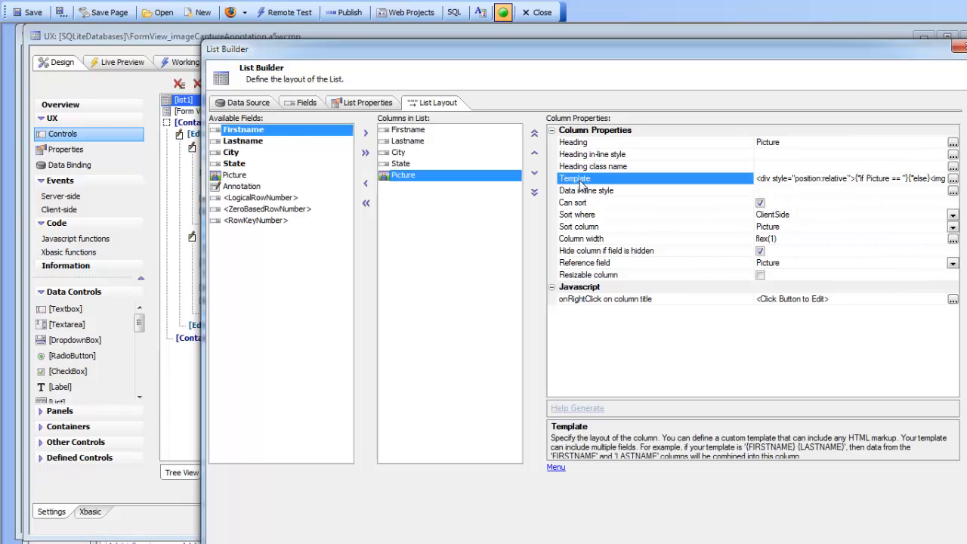
pyautogui.doubleClick(579, 183)
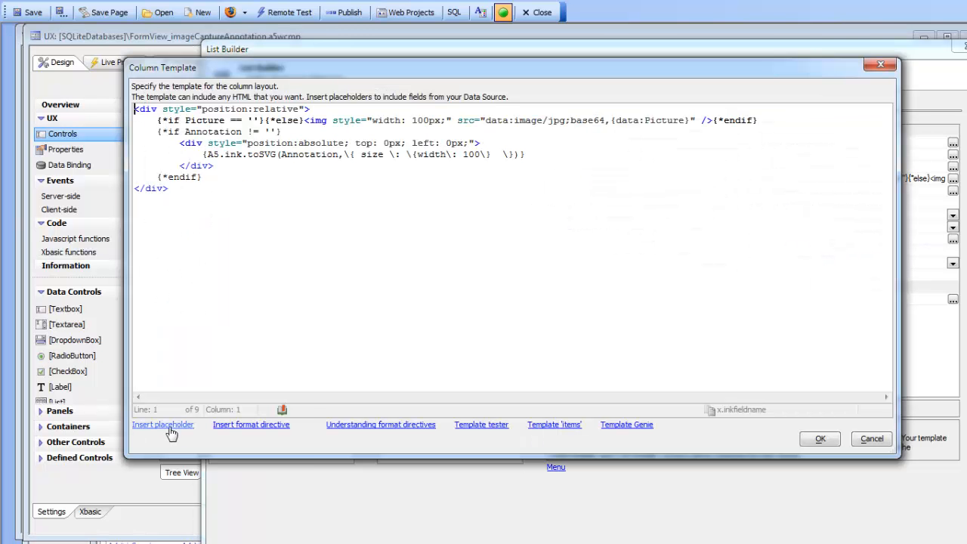
pyautogui.click(169, 428)
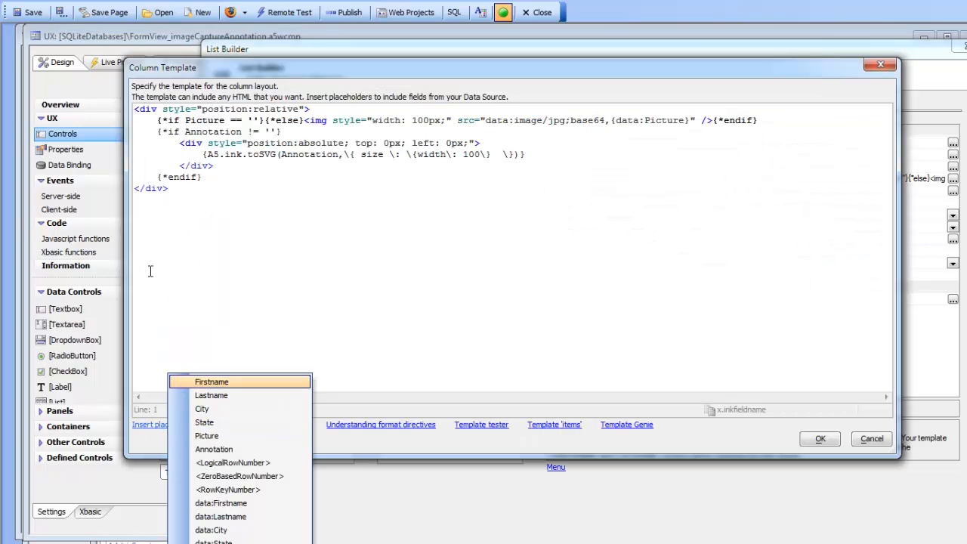
pyautogui.click(246, 143)
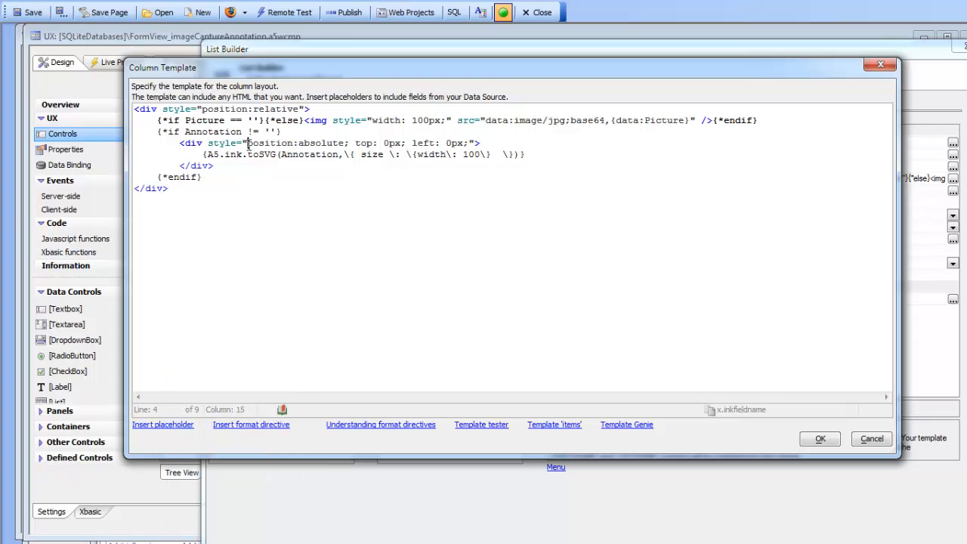
# Delete all existing code from the Picture column's template.
pyautogui.click(627, 426)
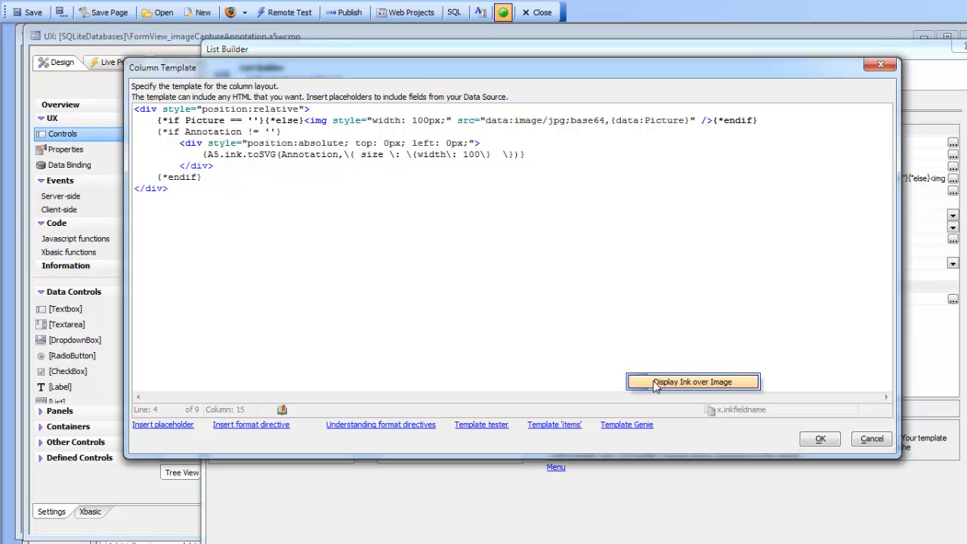
pyautogui.click(654, 383)
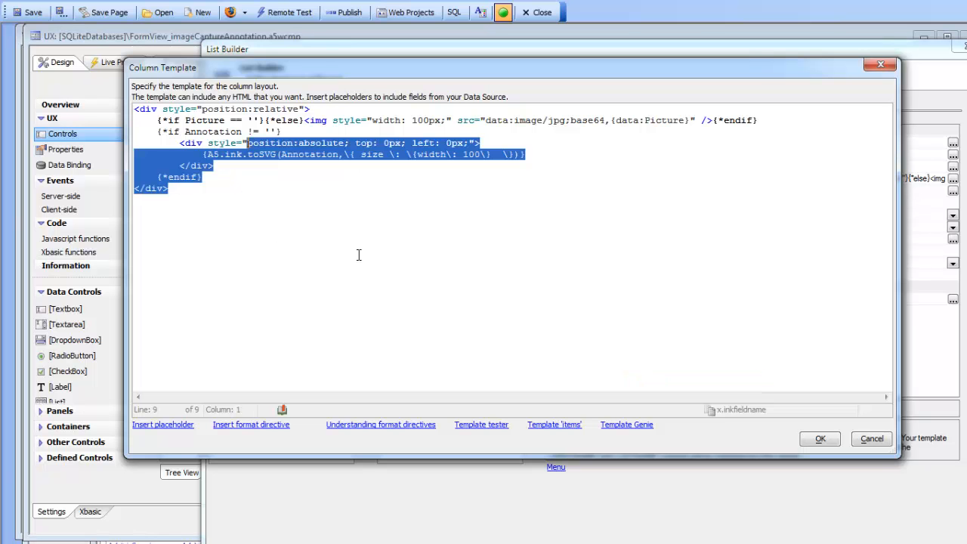
pyautogui.keyDown('shift'); pyautogui.click(136, 110); pyautogui.keyUp('shift')
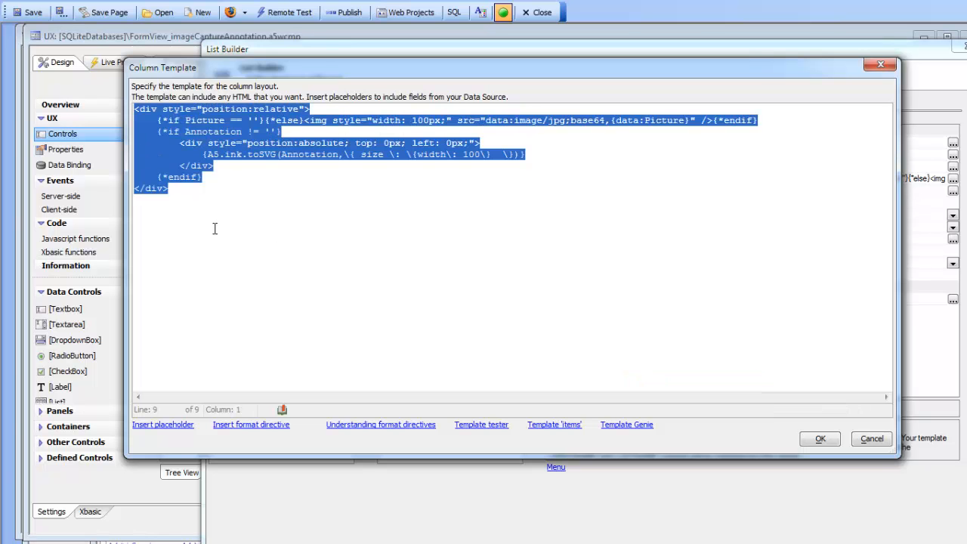
pyautogui.press('Delete')
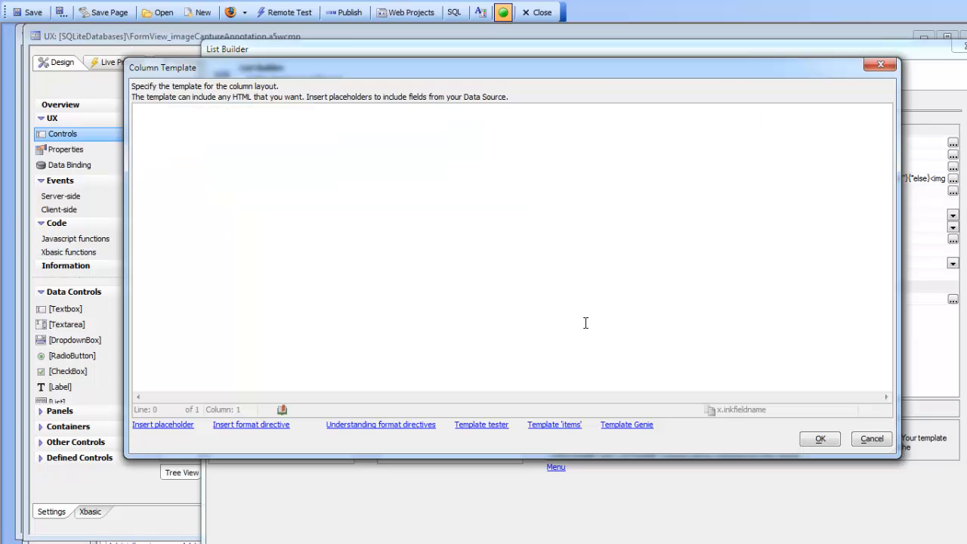
# Generate a Display Ink over Image template with Picture as the picture field, Annotation as the ink field, and a width of 100 pixels.
pyautogui.click(616, 426)
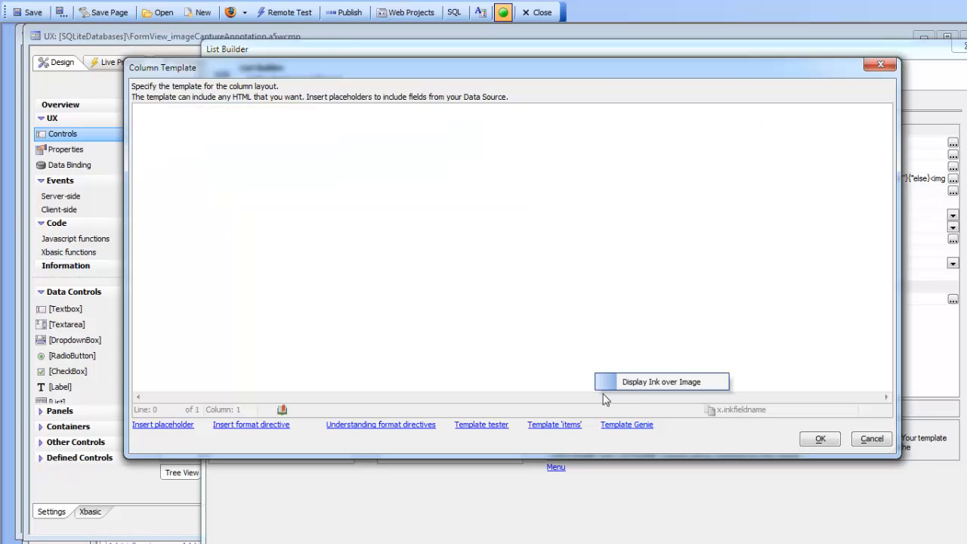
pyautogui.click(639, 383)
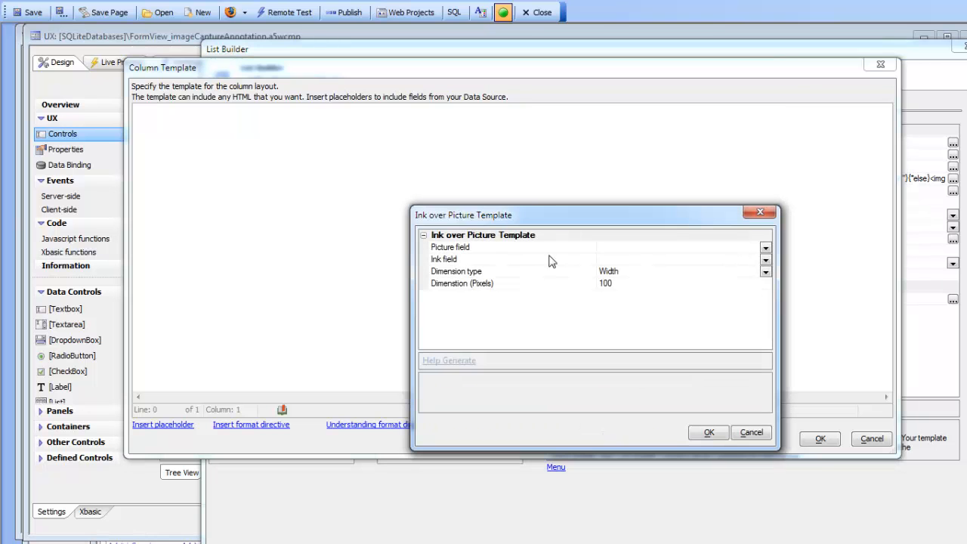
pyautogui.click(765, 247)
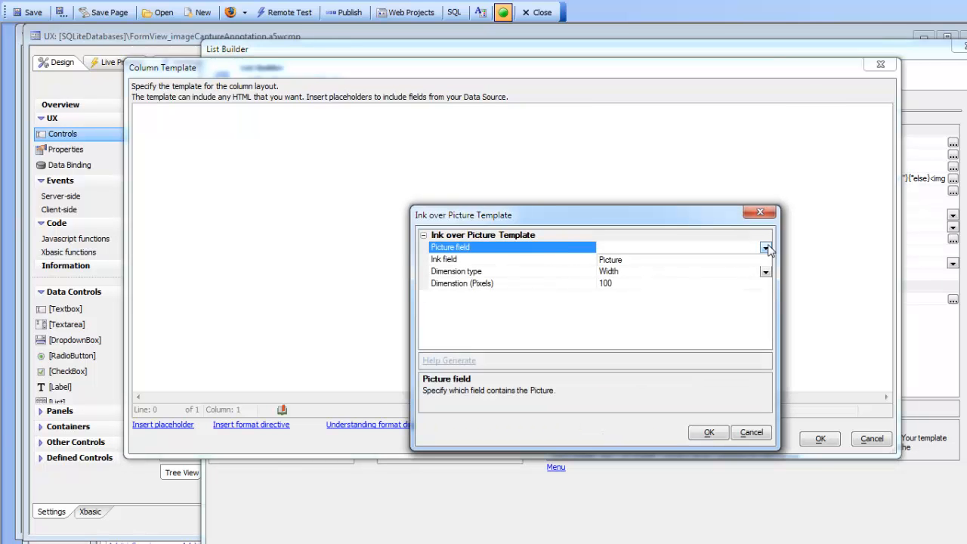
pyautogui.click(613, 268)
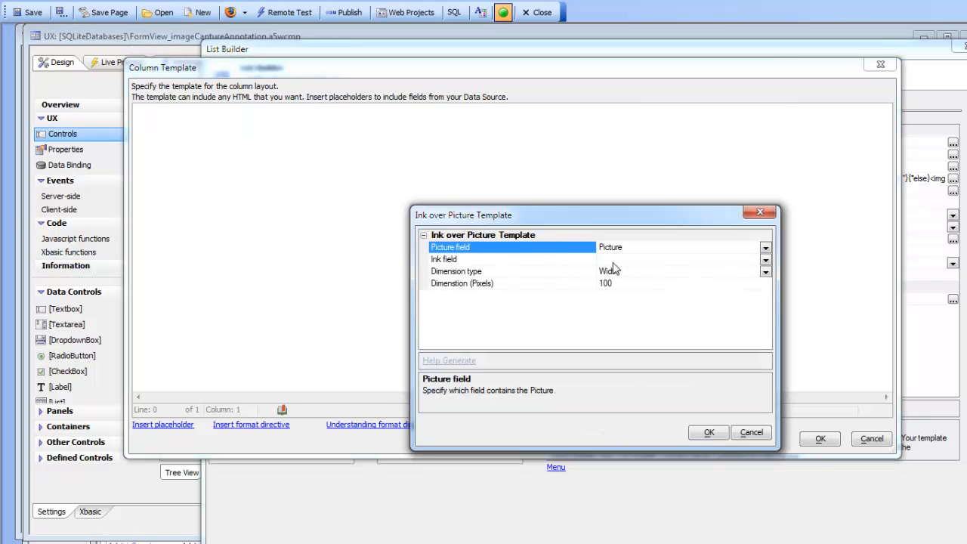
pyautogui.click(470, 259)
pyautogui.click(766, 262)
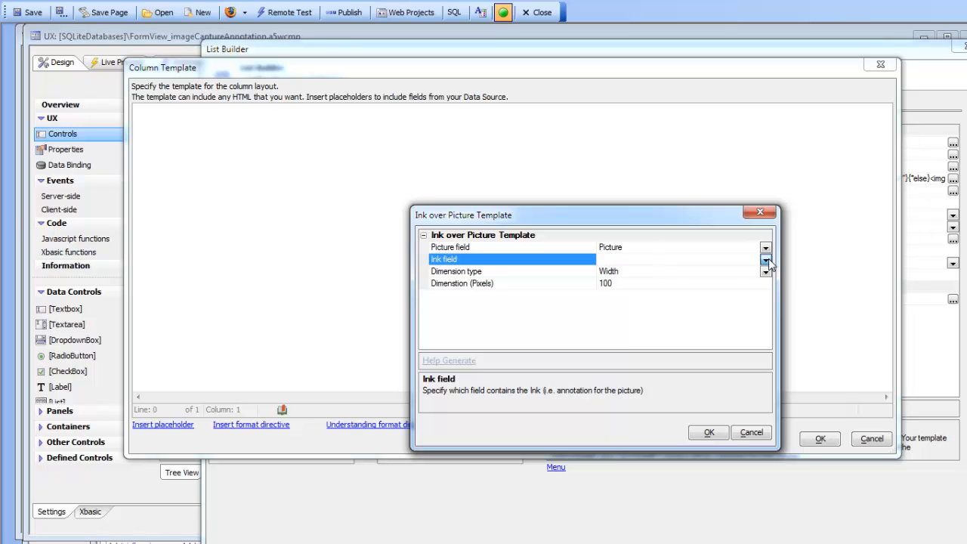
pyautogui.click(618, 272)
pyautogui.click(585, 284)
pyautogui.click(710, 432)
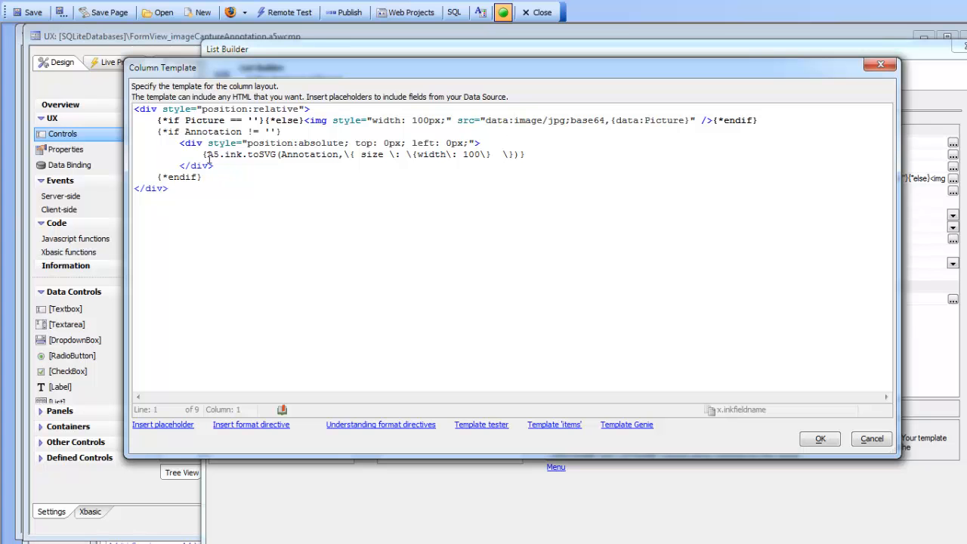
pyautogui.moveTo(201, 154); pyautogui.dragTo(341, 155)
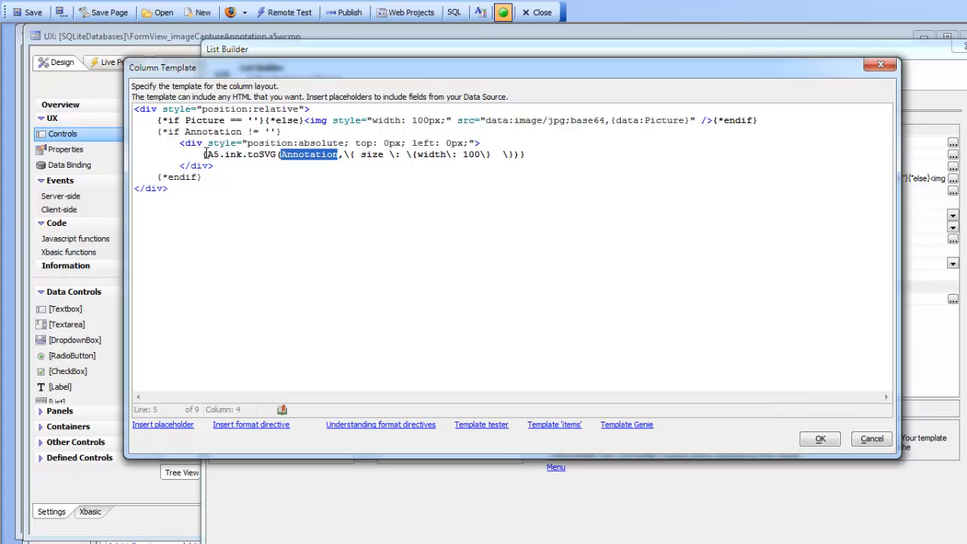
# Review the image, positioning and ink code in the generated Picture column template, and accept the template and list changes.
pyautogui.moveTo(202, 154); pyautogui.dragTo(277, 154)
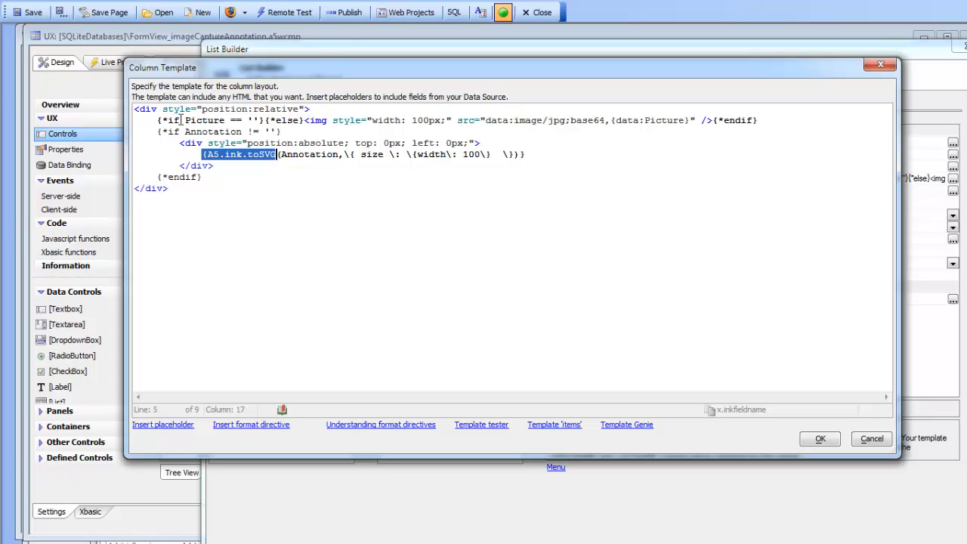
pyautogui.moveTo(304, 120); pyautogui.dragTo(759, 120)
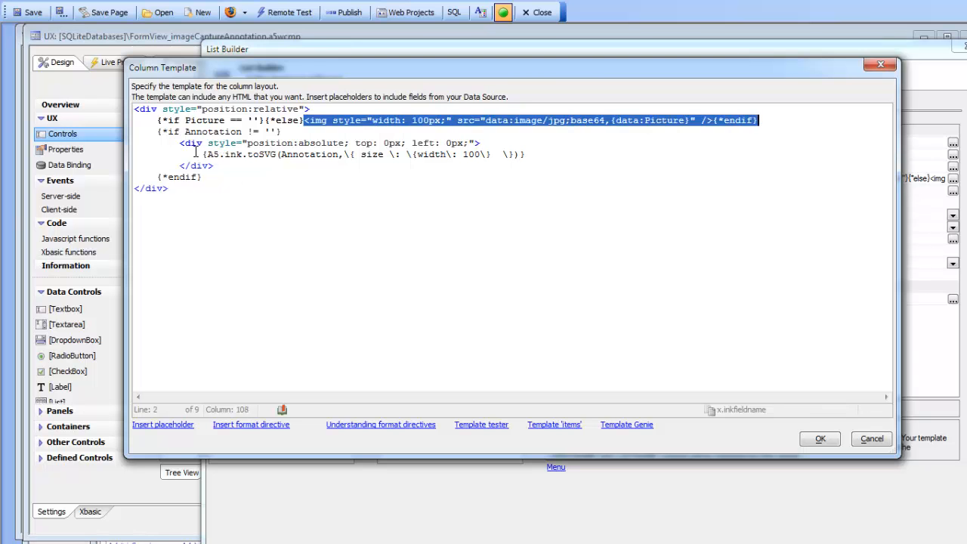
pyautogui.moveTo(242, 143); pyautogui.dragTo(355, 144)
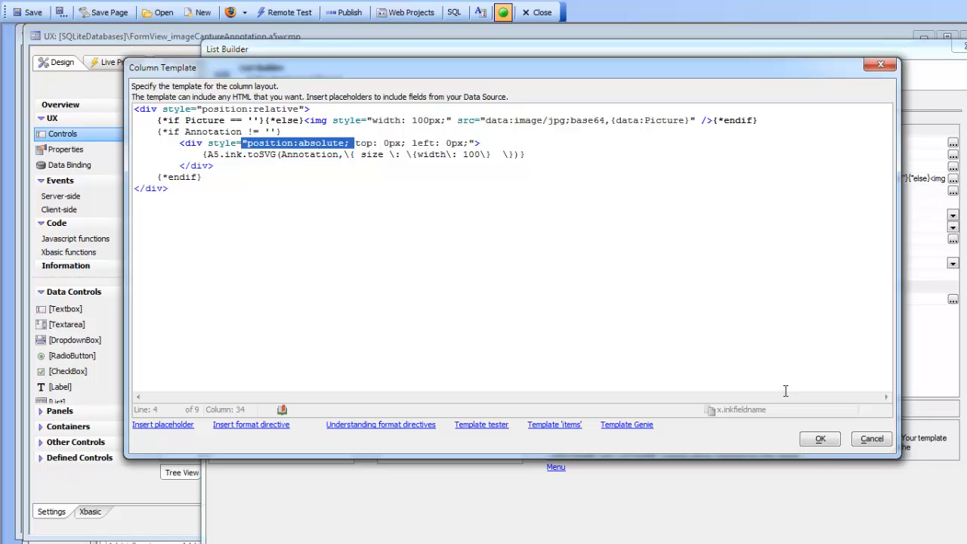
pyautogui.click(820, 438)
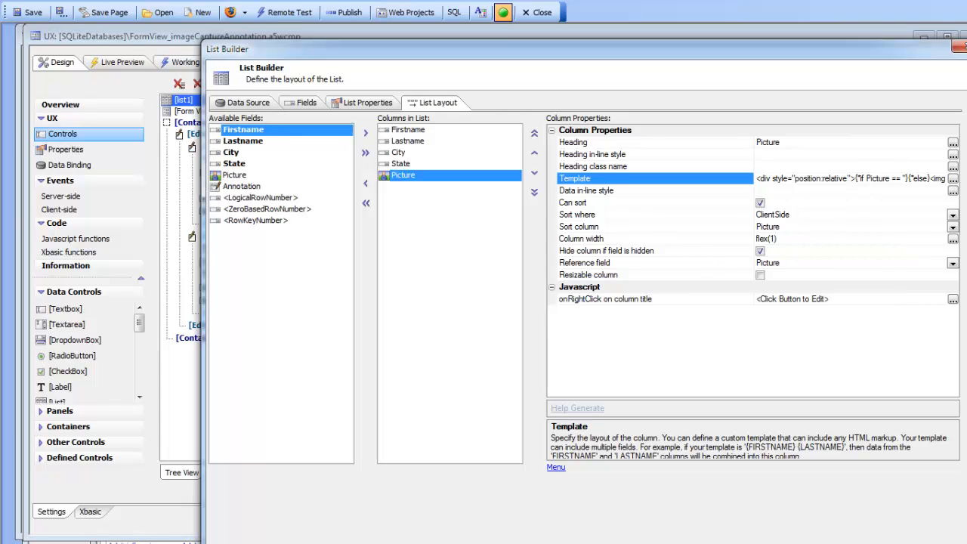
pyautogui.click(846, 541)
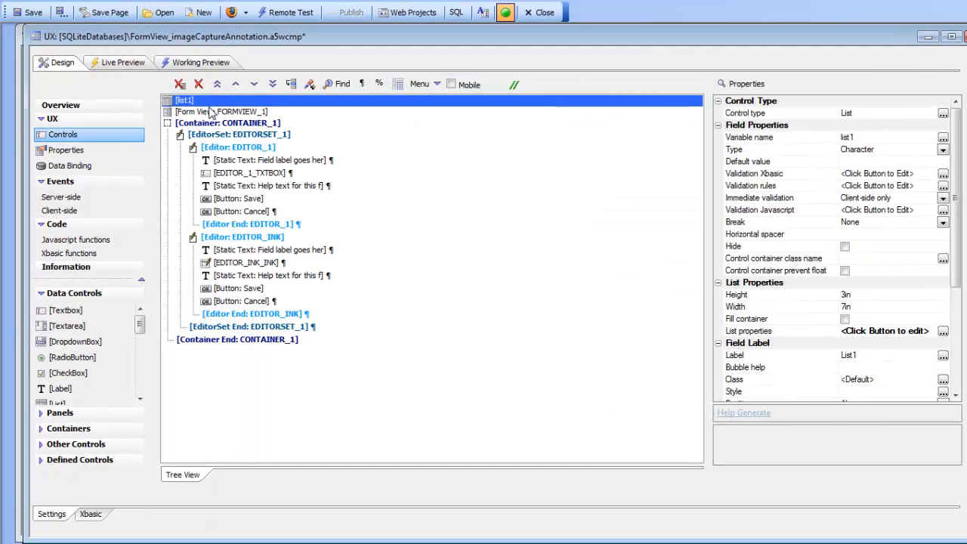
# Open the form properties of FORMVIEW_1 and examine the field type of its Annotation field.
pyautogui.click(212, 112)
pyautogui.click(749, 129)
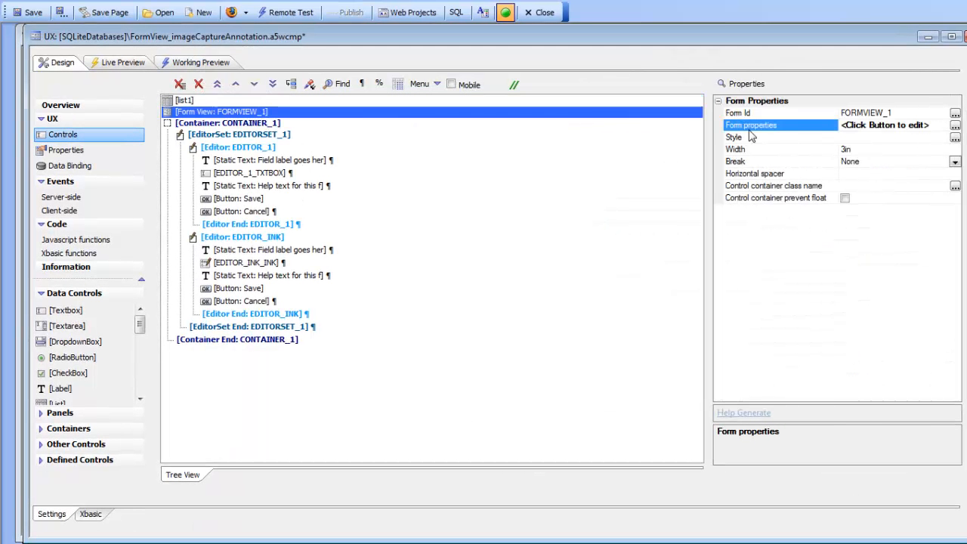
pyautogui.click(750, 131)
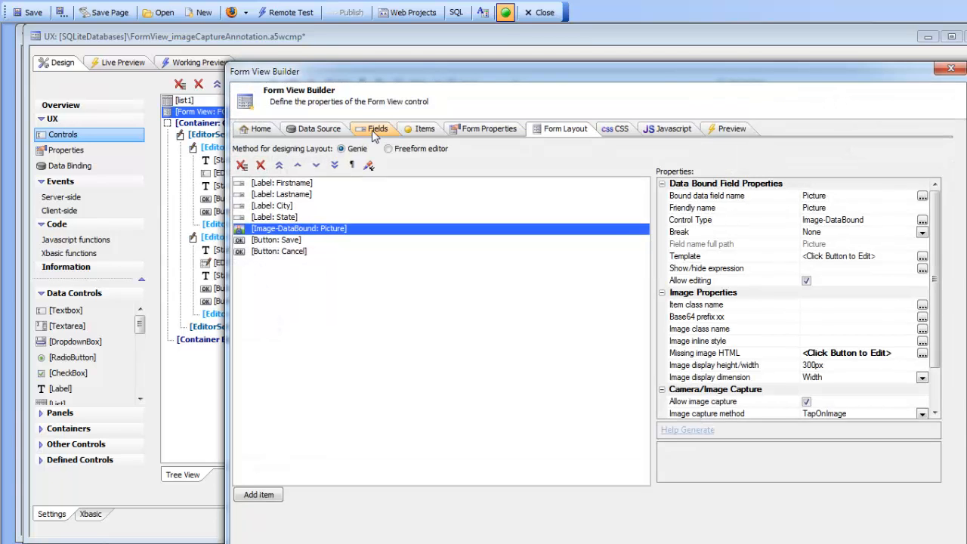
pyautogui.click(374, 131)
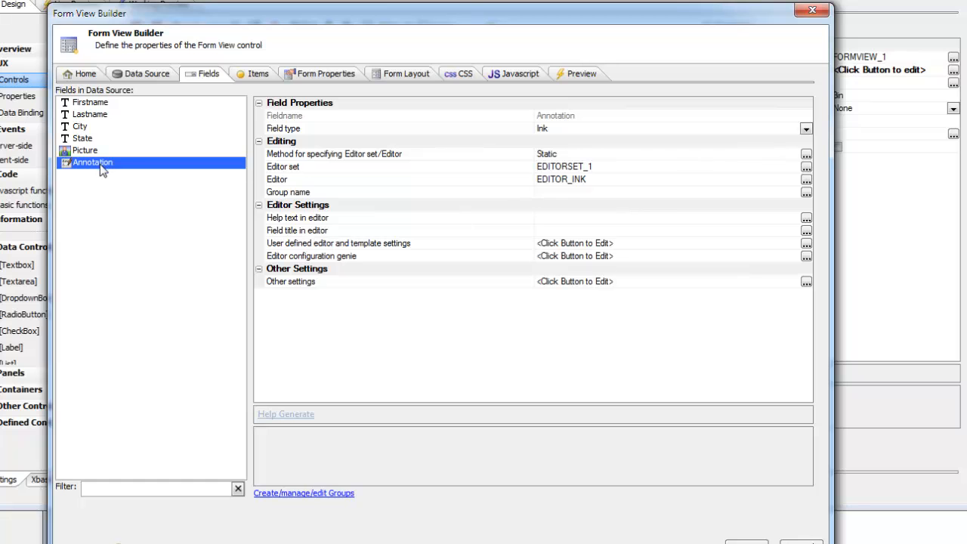
pyautogui.click(310, 129)
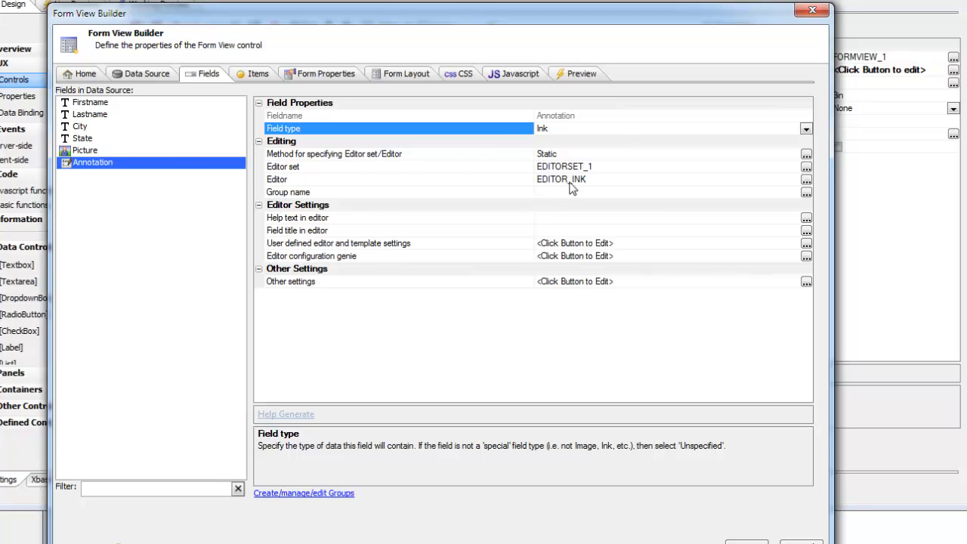
# Assign EDITOR_INK from EDITORSET_1 as the Annotation field's editor and accept the FormView properties.
pyautogui.doubleClick(481, 169)
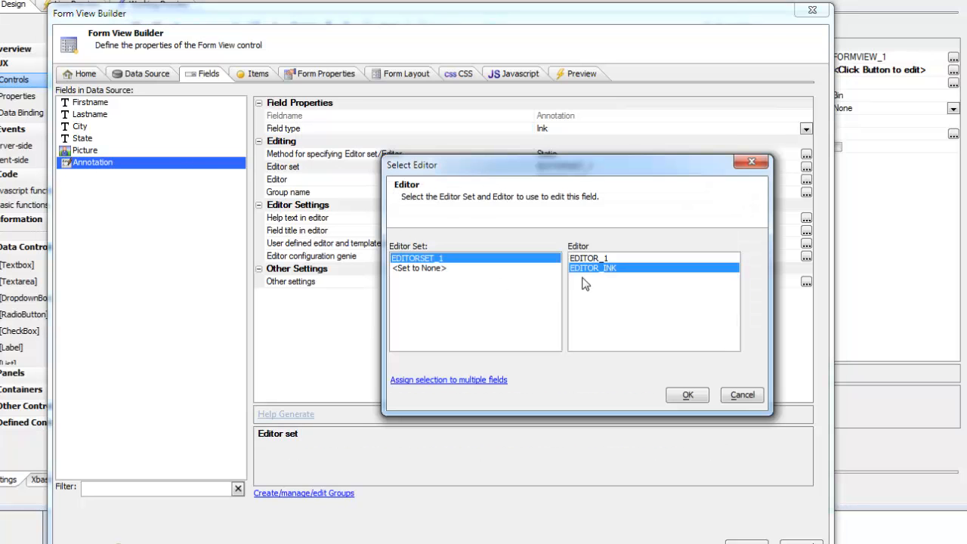
pyautogui.click(687, 395)
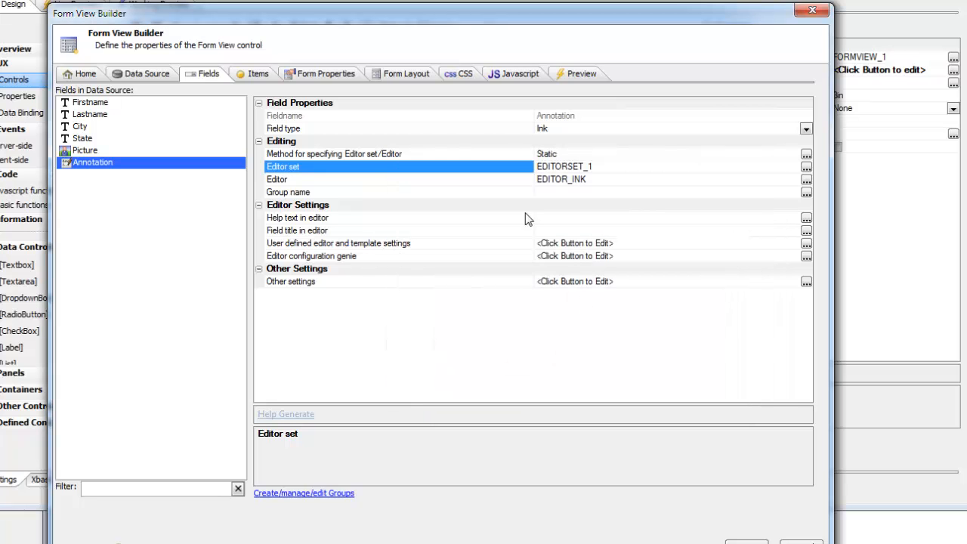
pyautogui.click(747, 540)
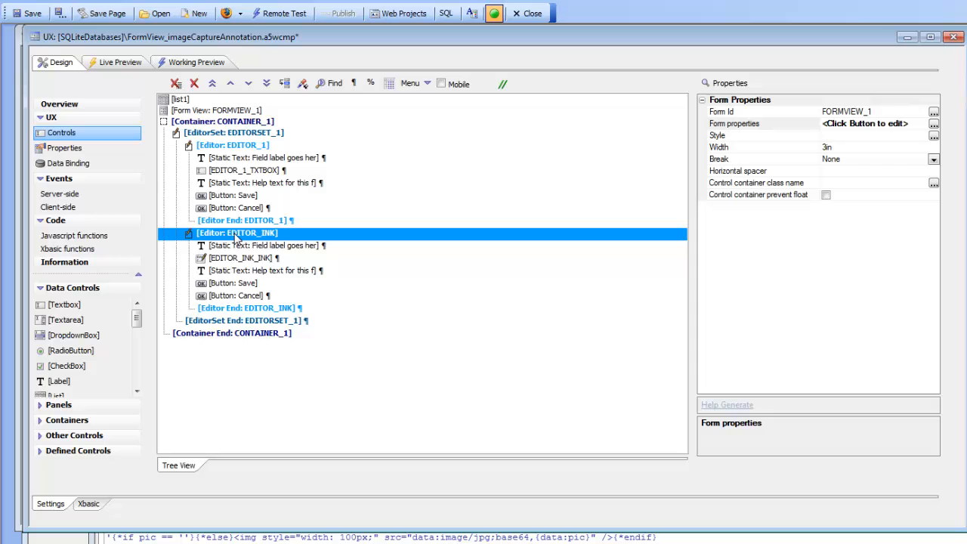
# Examine the EDITOR_INK block in the control tree and the editor types available among the defined controls.
pyautogui.moveTo(219, 213); pyautogui.dragTo(227, 330)
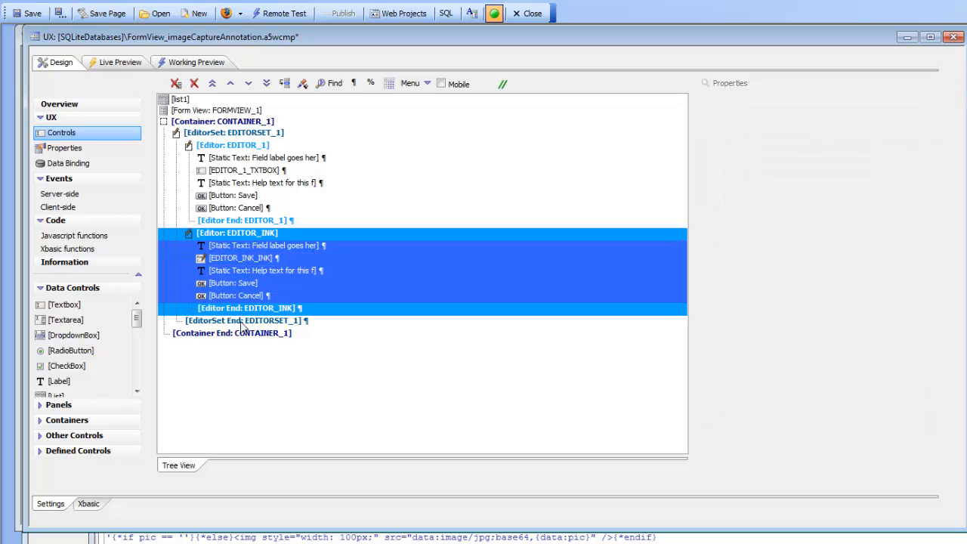
pyautogui.click(73, 451)
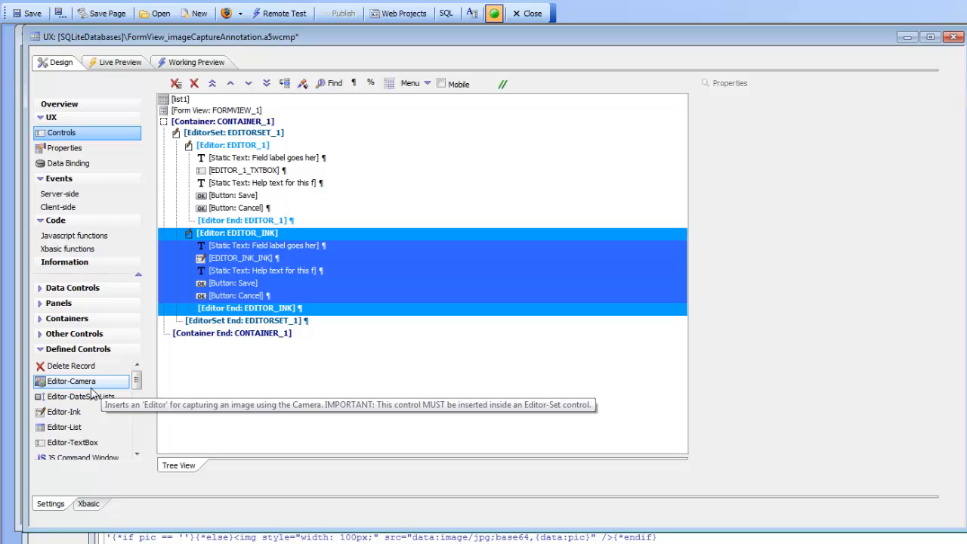
pyautogui.click(184, 101)
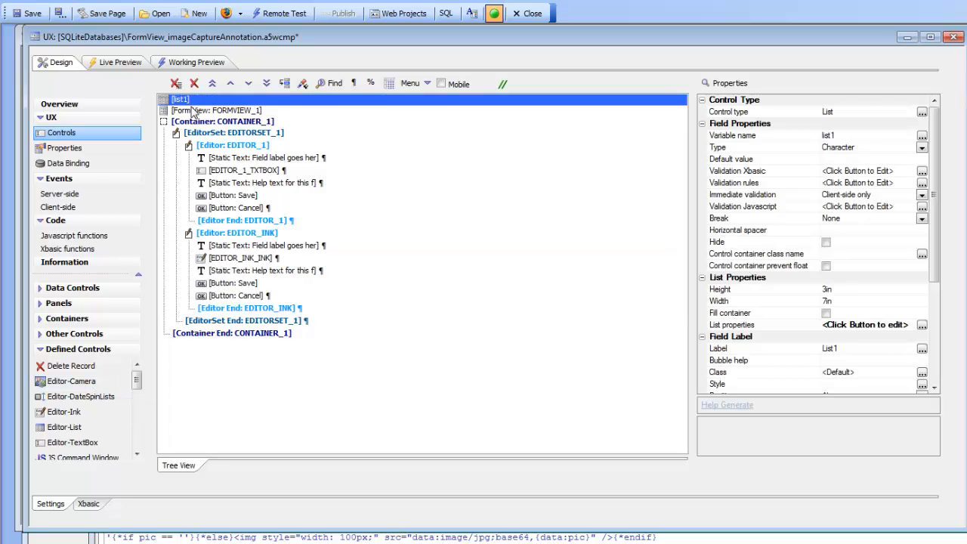
# Reopen the form properties of FORMVIEW_1 and check which editor the Annotation field uses.
pyautogui.click(195, 111)
pyautogui.doubleClick(744, 124)
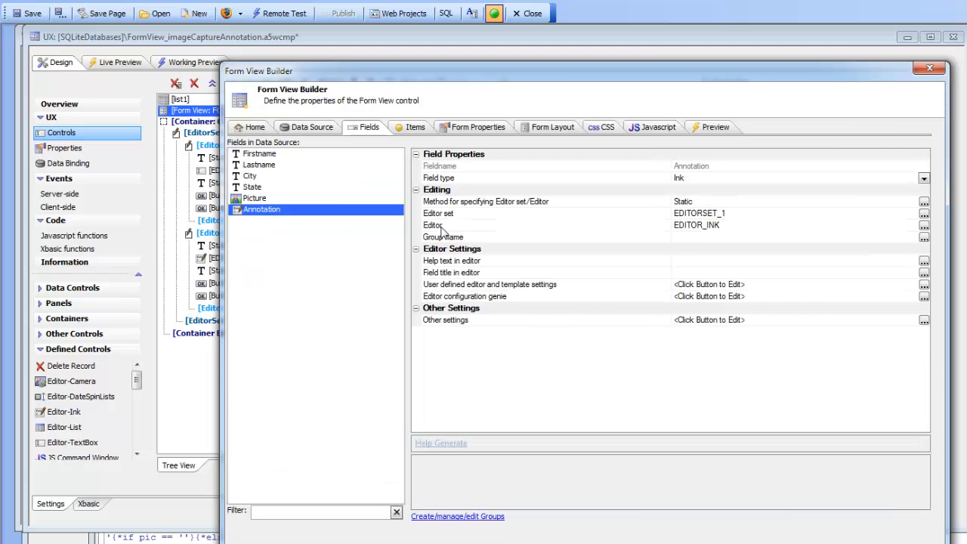
pyautogui.click(493, 228)
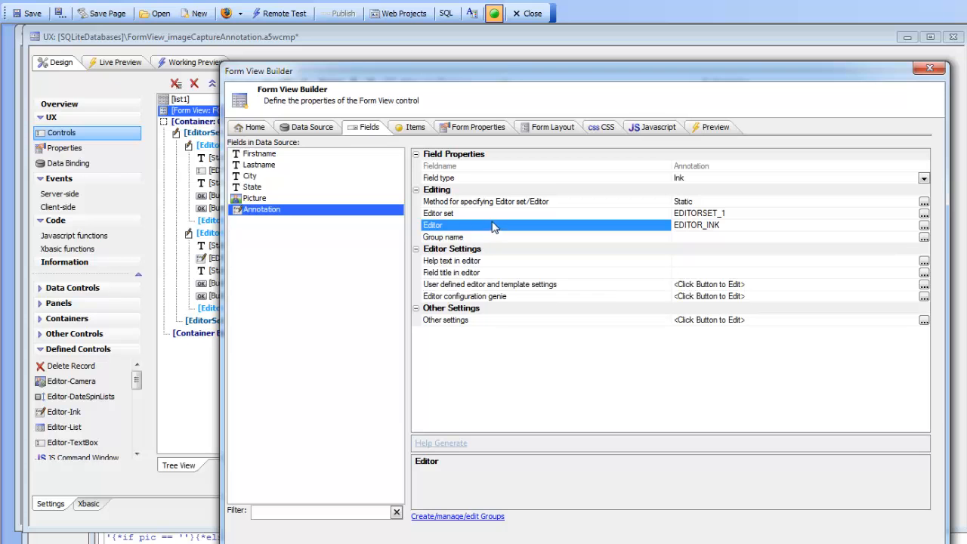
# Choose Annotation as the Picture field's annotation field and check its options for allowing annotation and clearing it when the picture changes.
pyautogui.click(259, 198)
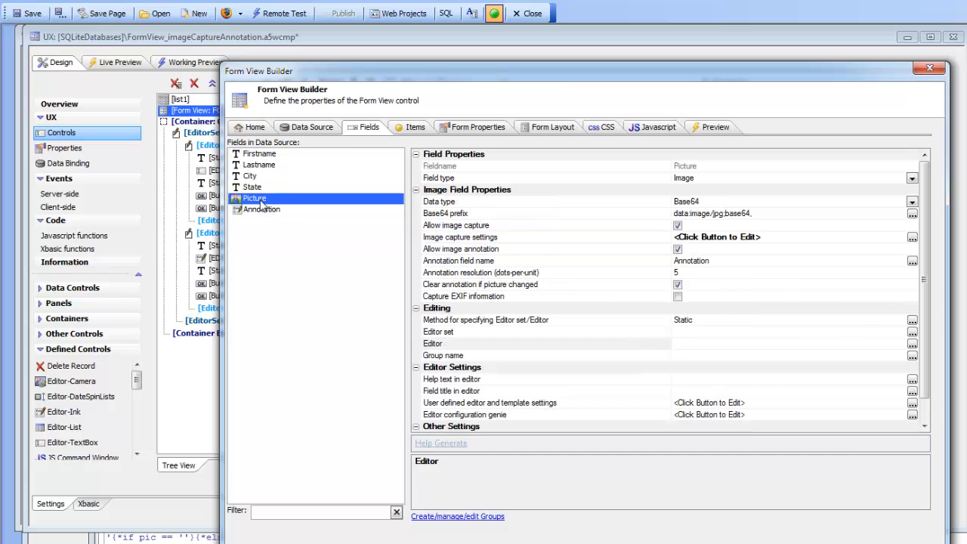
pyautogui.click(469, 251)
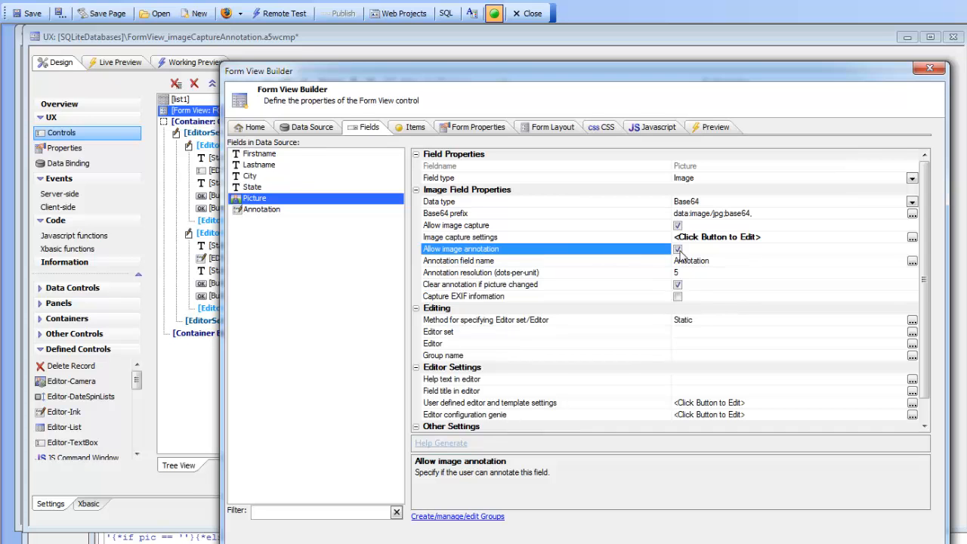
pyautogui.doubleClick(541, 266)
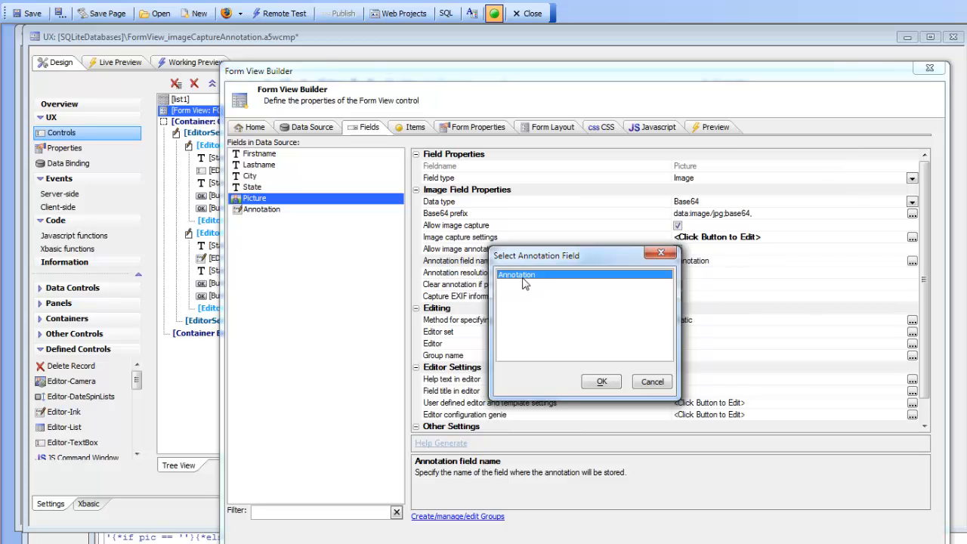
pyautogui.click(593, 383)
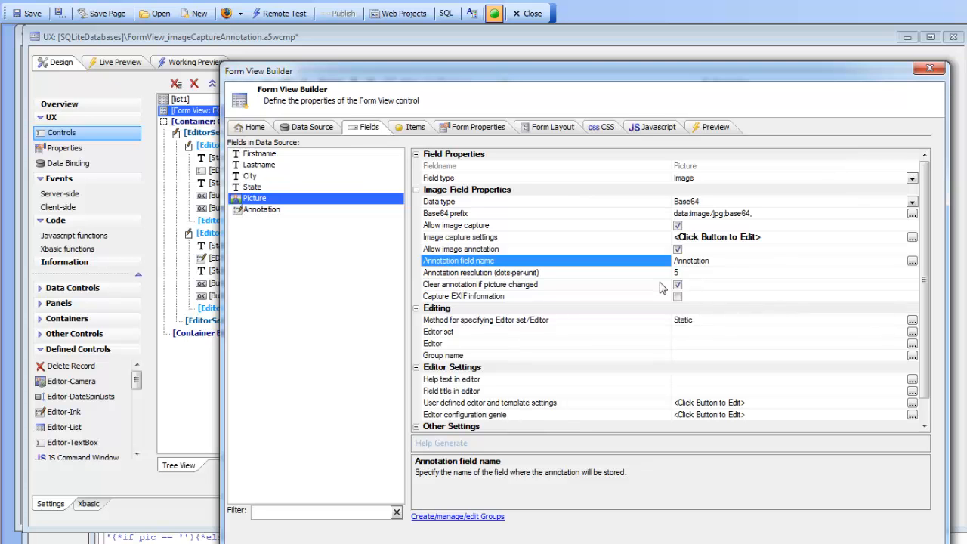
pyautogui.click(563, 285)
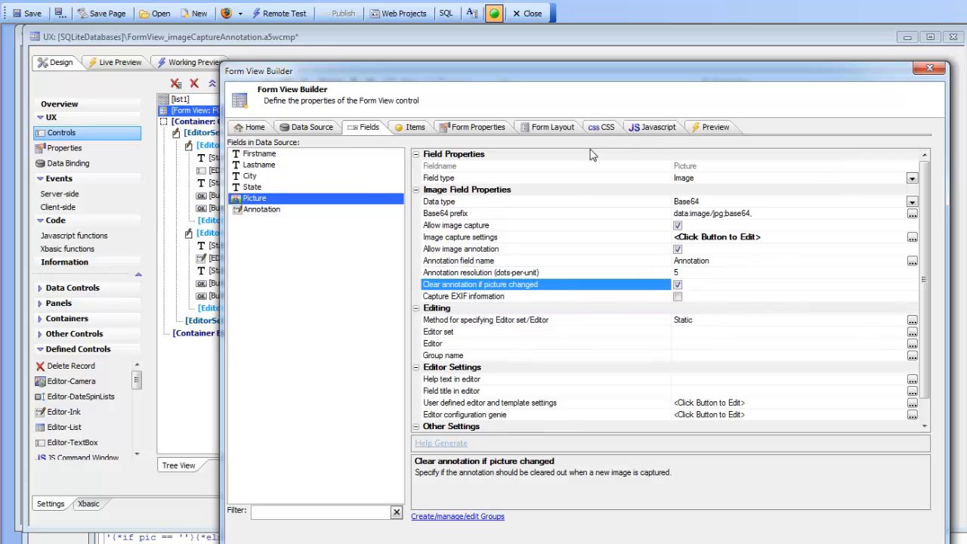
# Examine the image annotation settings of the Picture image control in the form layout.
pyautogui.click(538, 127)
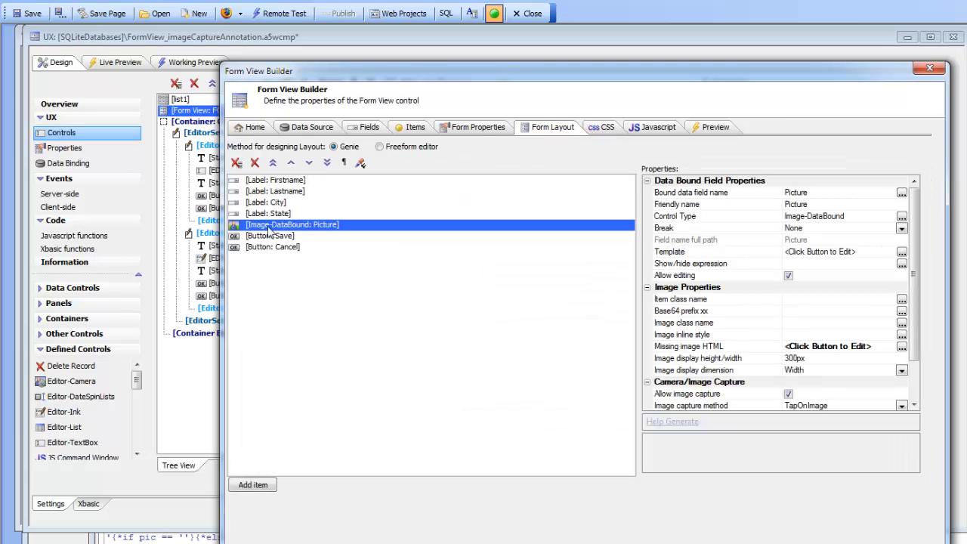
pyautogui.click(719, 370)
pyautogui.scroll(-2, 725, 358)
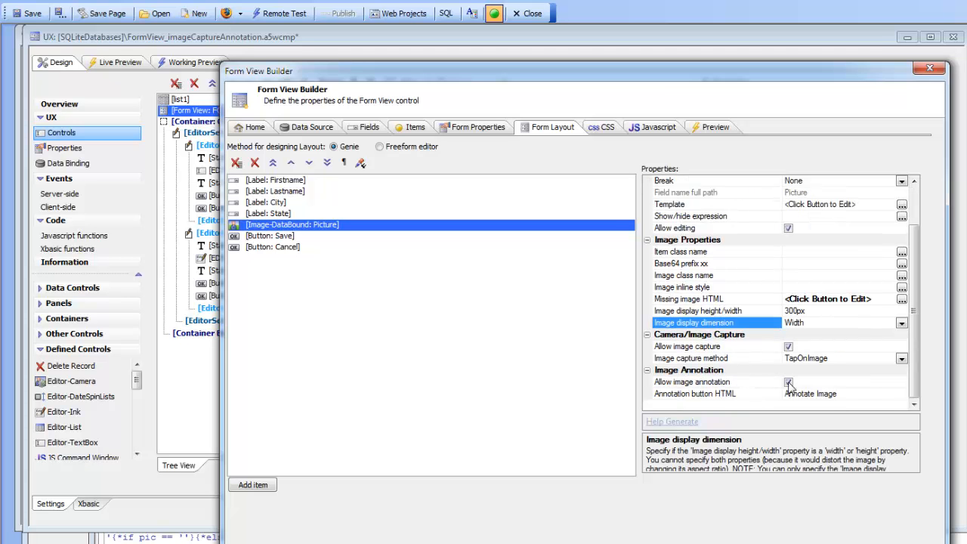